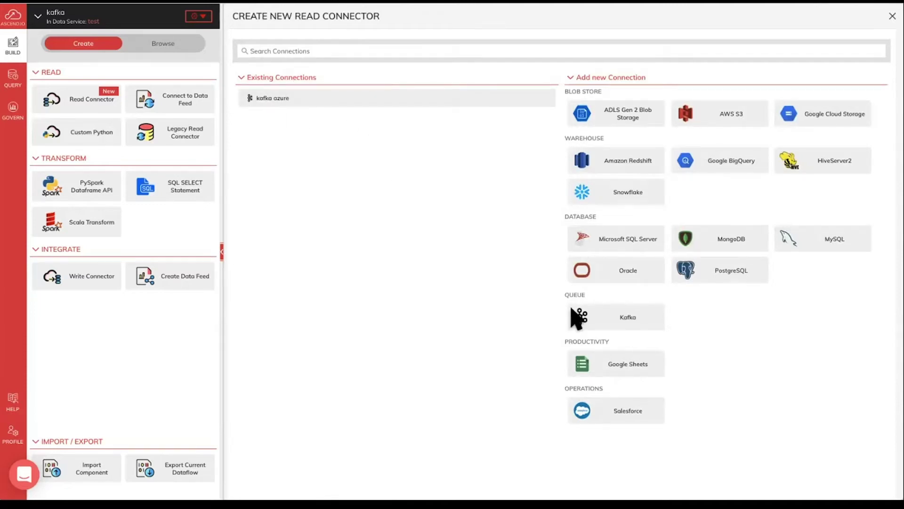
Start a new Kafka connection for the read connector and name it "my kafka connection".
left_click(633, 320)
left_click(421, 48)
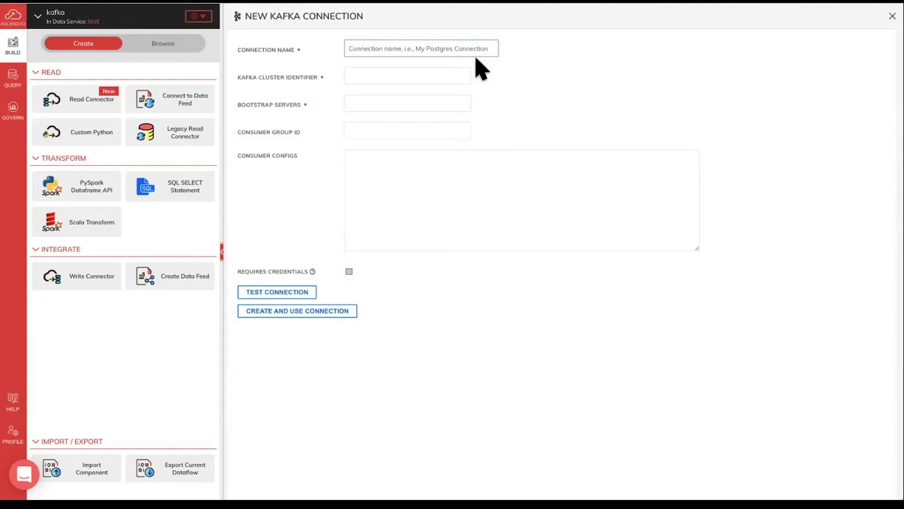
type("my")
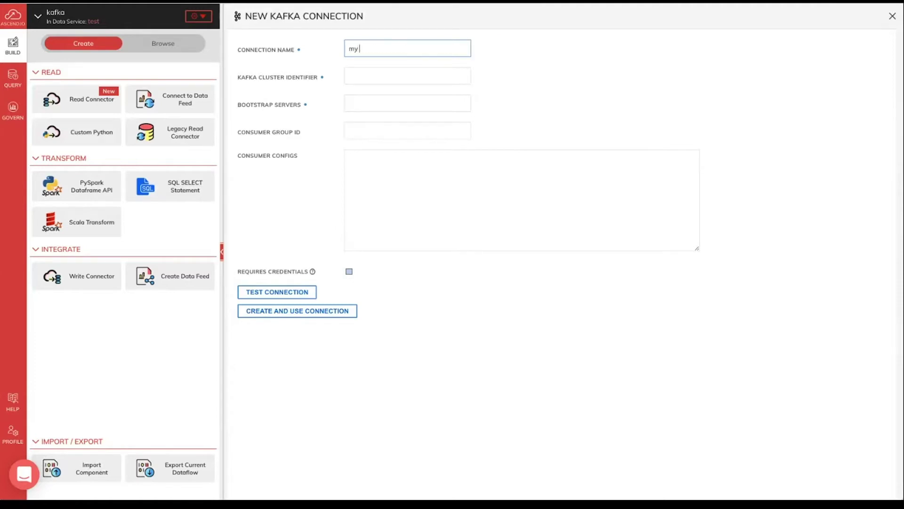
type(" kafka connection")
Set the Kafka cluster identifier to ascend-kafka-development-env and the bootstrap servers to ascend-demo-standardtier.servicebus.windows.net:9093.
left_click(394, 81)
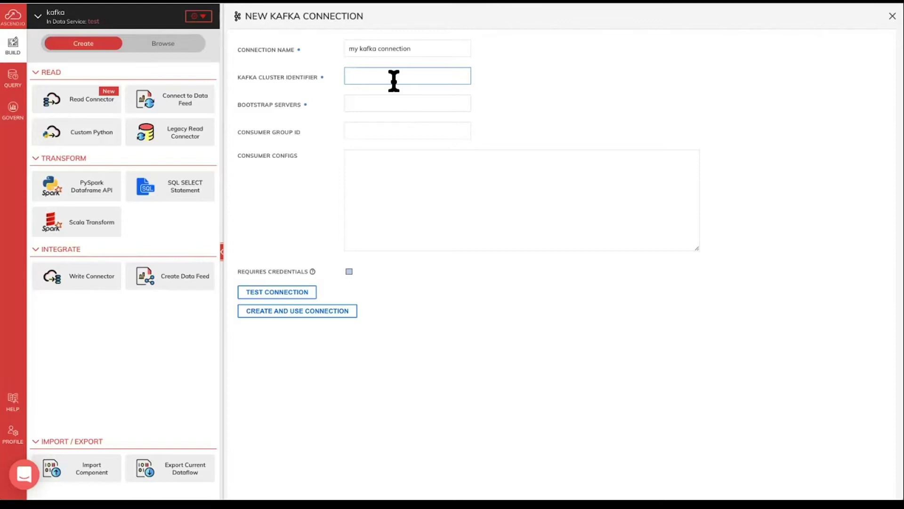
left_click(394, 78)
type("ascend-kafka-development-env")
key("Tab")
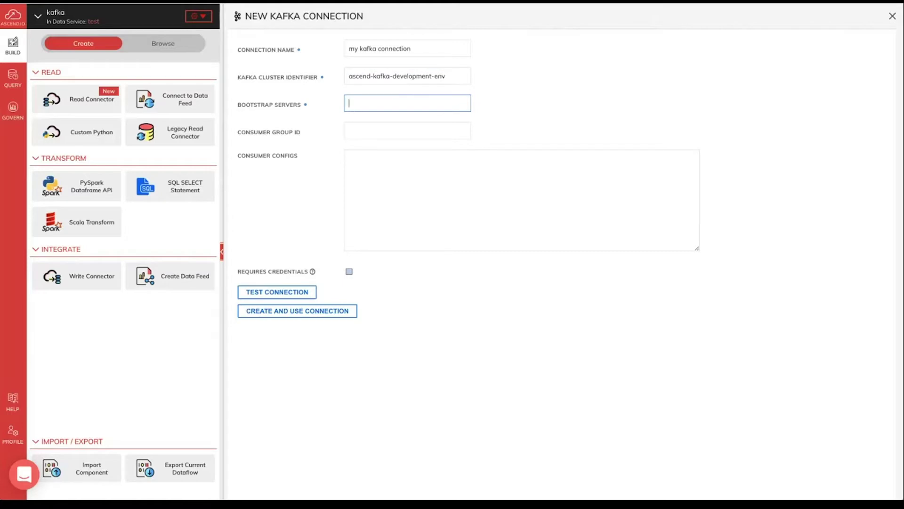
left_click(115, 366)
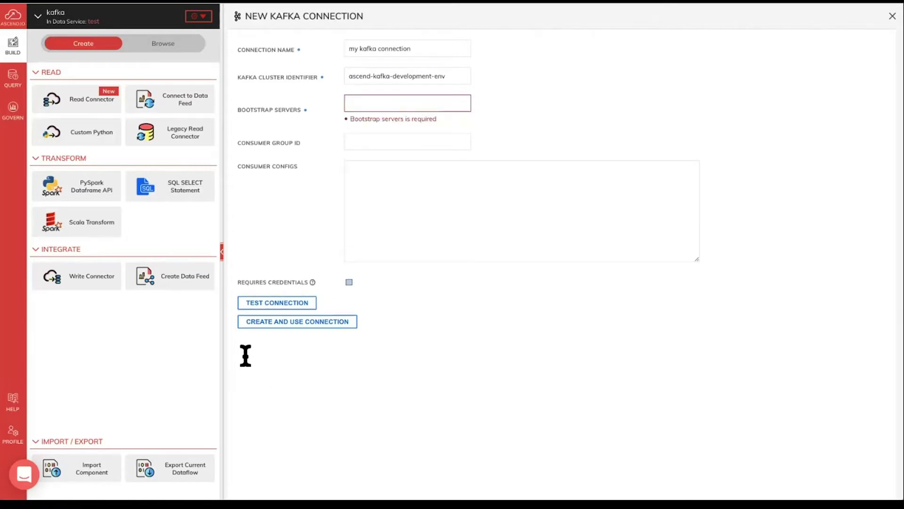
left_click(355, 108)
type("ascend-demo-standardtier.servicebus.windows.net:9093")
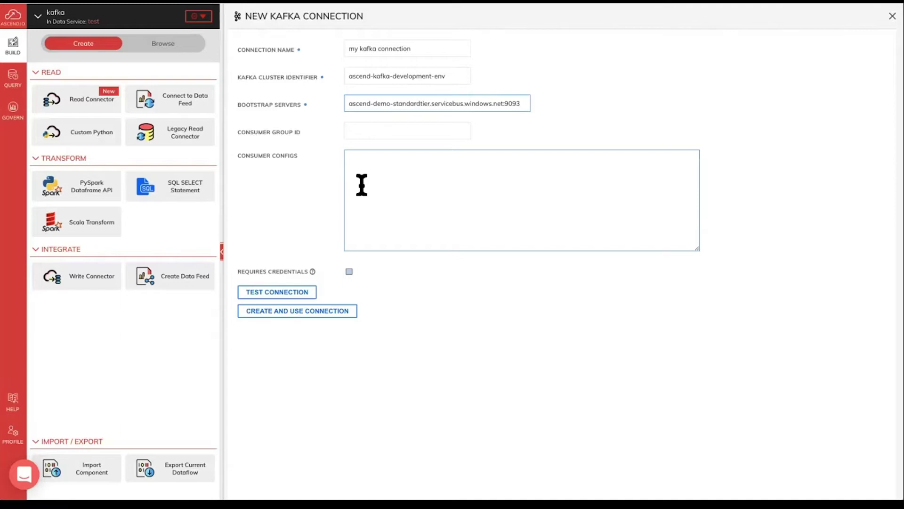
left_click(278, 437)
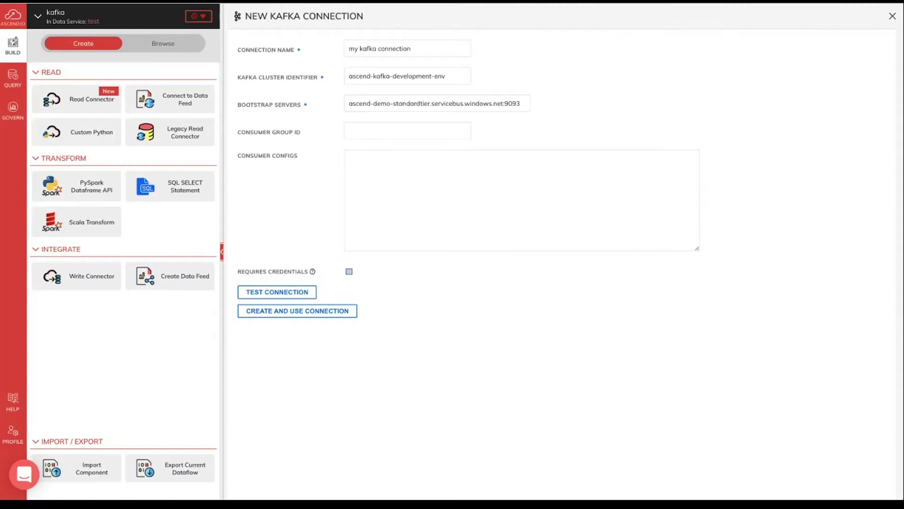
Enter the consumer configs security.protocol=SASL_SSL and sasl.mechanism=PLAIN on separate lines.
left_click(422, 194)
type("security.protocol=SASL_SSL")
left_click(443, 240)
type("sasl.mechanism=PLAIN")
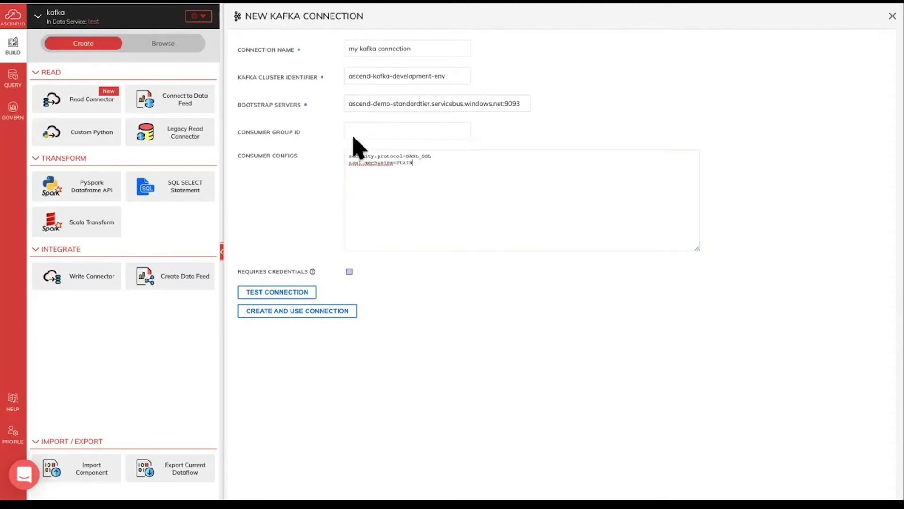
Make the connection require credentials and choose the existing kafka-avro-demo credential.
left_click(394, 259)
left_click(348, 272)
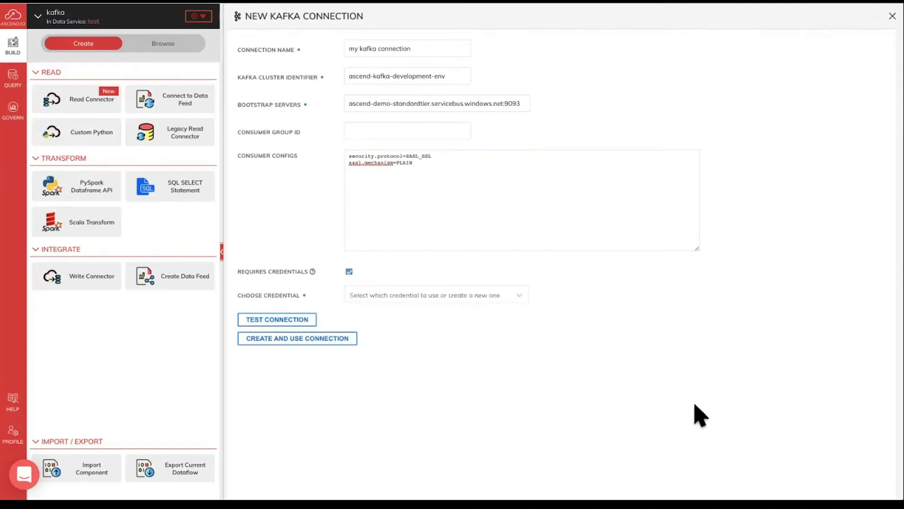
left_click(390, 295)
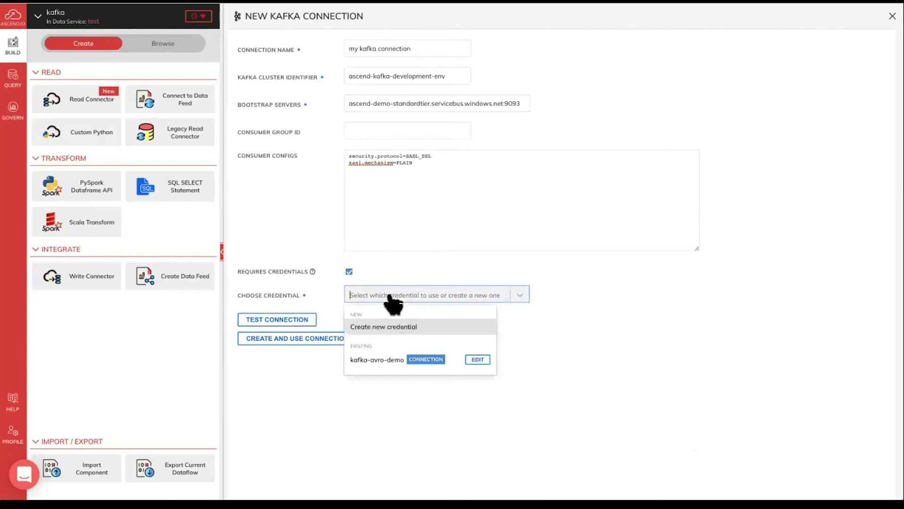
left_click(380, 361)
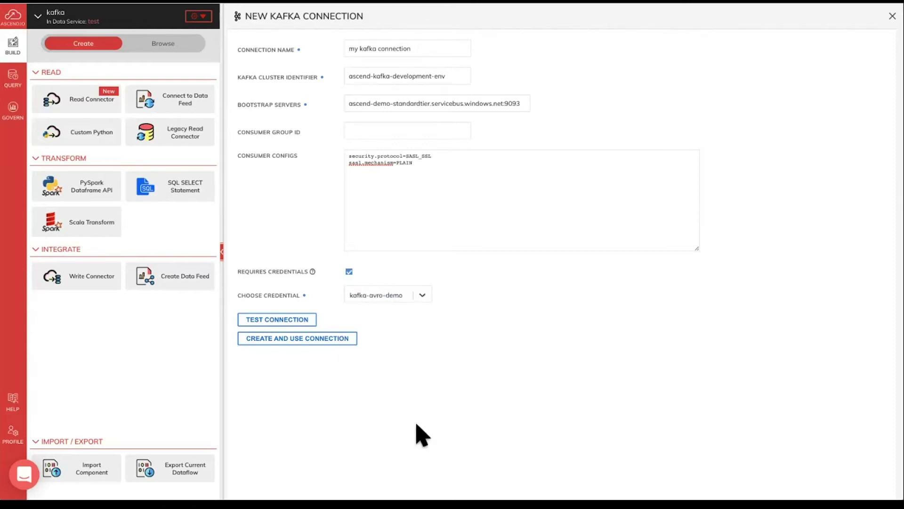
Test the Kafka connection and create it for use in the new read connector.
left_click(301, 319)
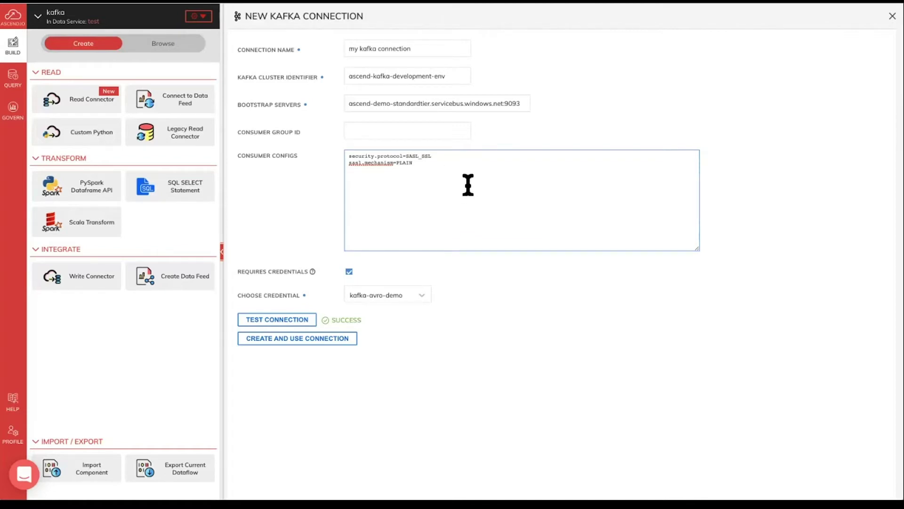
left_click(386, 334)
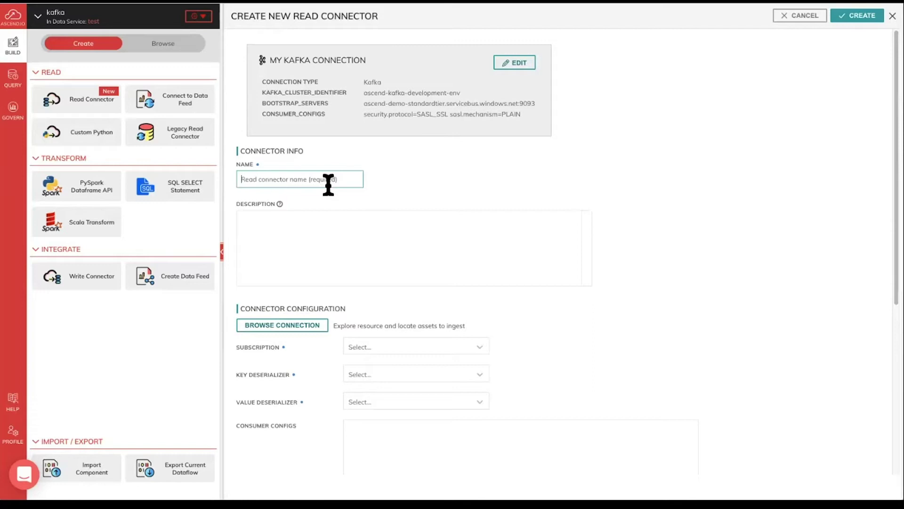
Name the read connector sample-data and browse the connection to subscribe it to the single topic test-hub2.
type("sample-data")
scroll(288, 234, "down", 3)
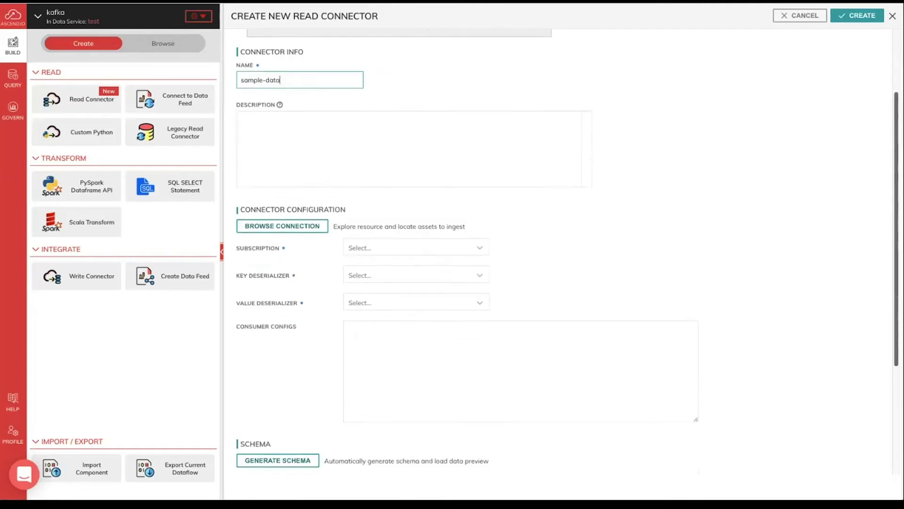
left_click(286, 226)
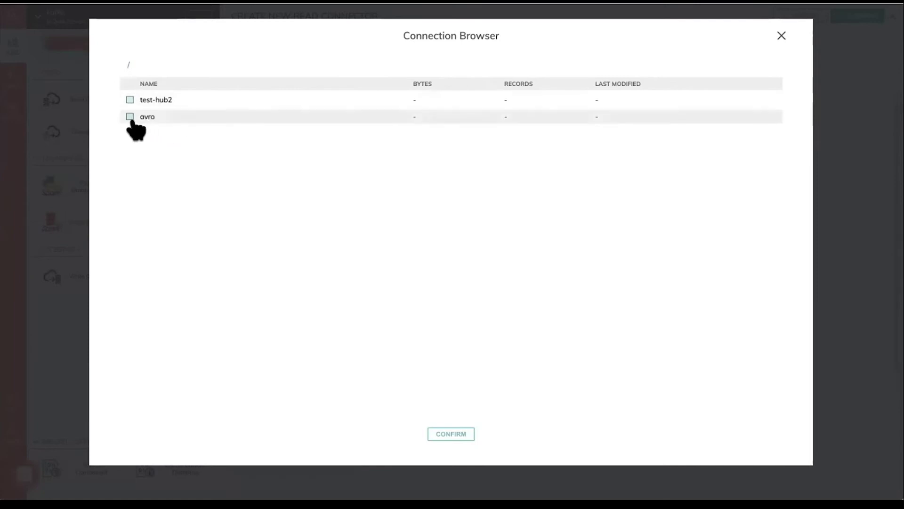
left_click(131, 102)
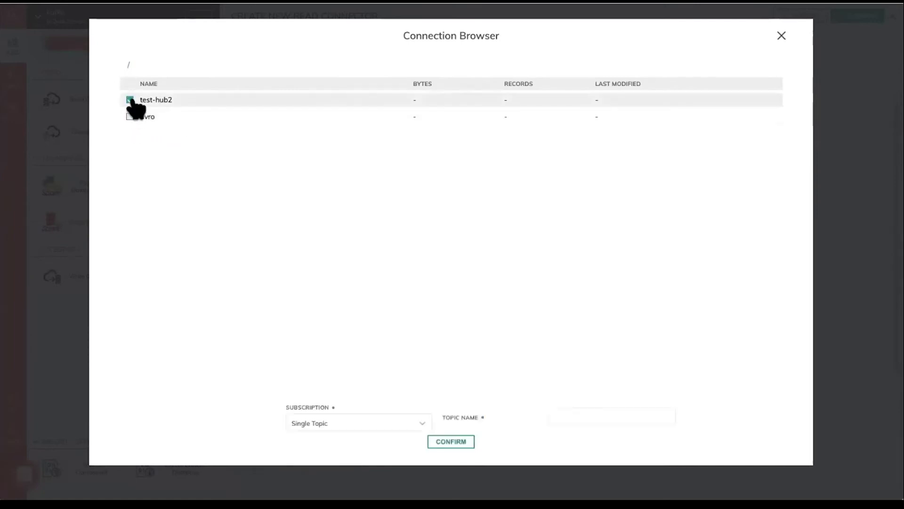
left_click(404, 423)
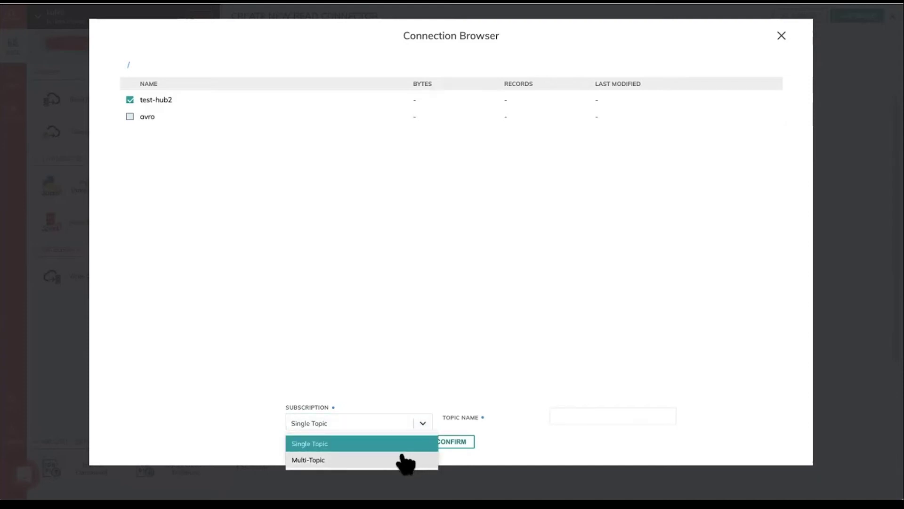
left_click(595, 420)
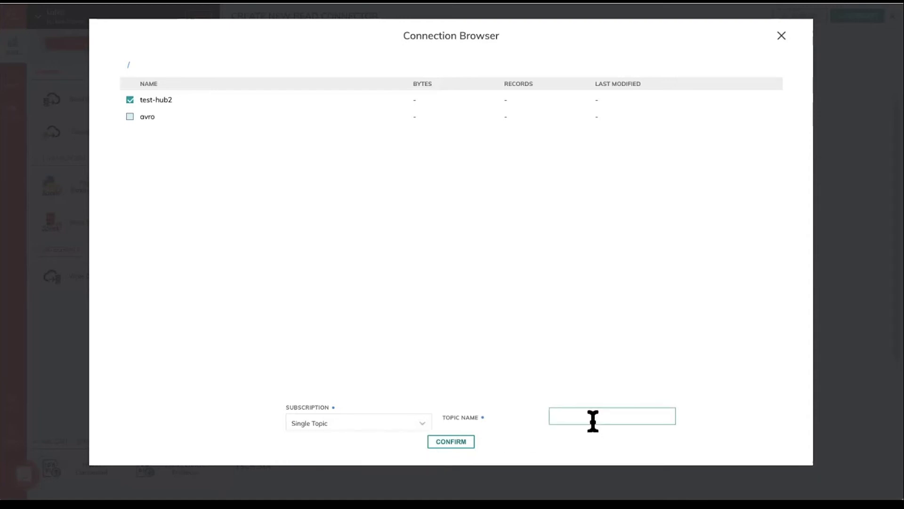
type("test-hub2")
left_click(469, 444)
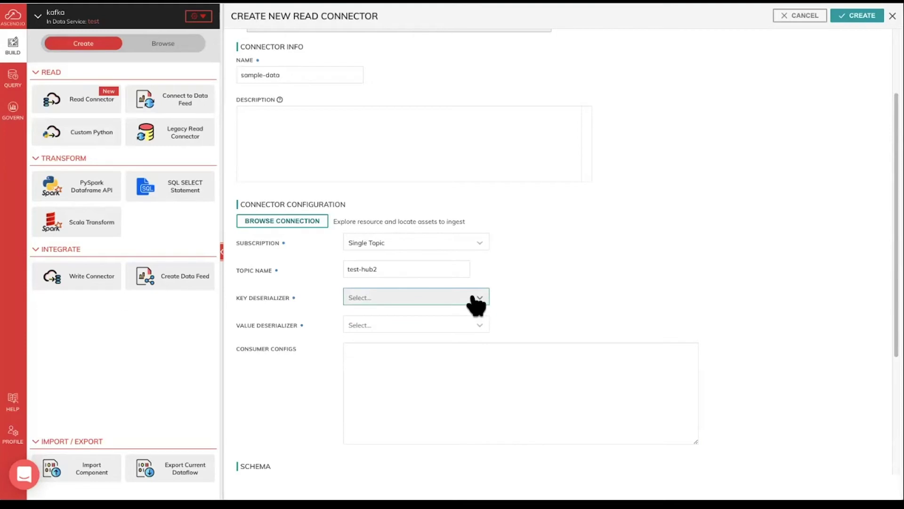
Set both the key deserializer and the value deserializer to String Deserializer, leaving the consumer configs empty.
left_click(473, 298)
left_click(469, 318)
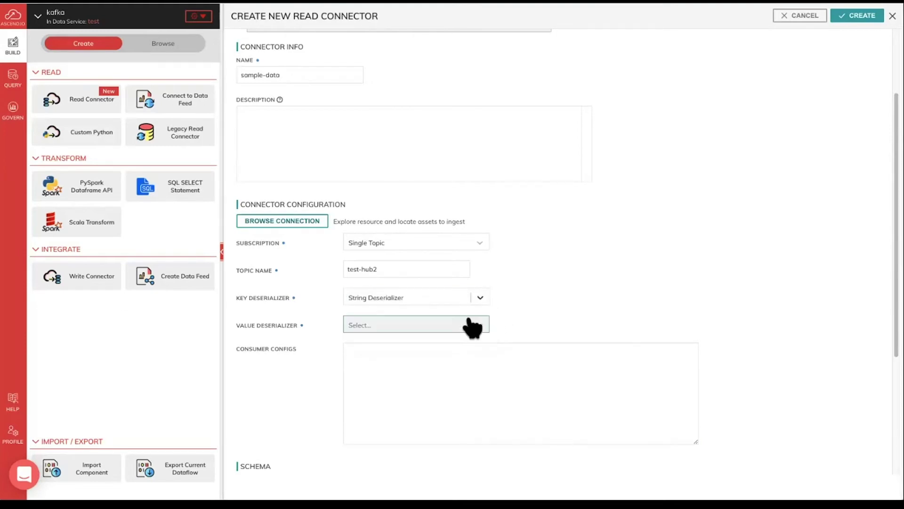
left_click(471, 325)
left_click(443, 346)
left_click(377, 421)
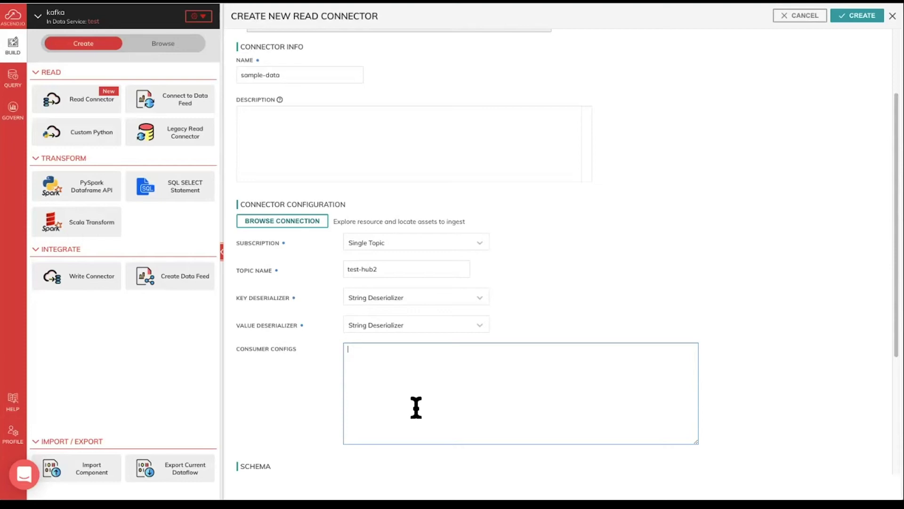
left_click(499, 452)
left_click(402, 390)
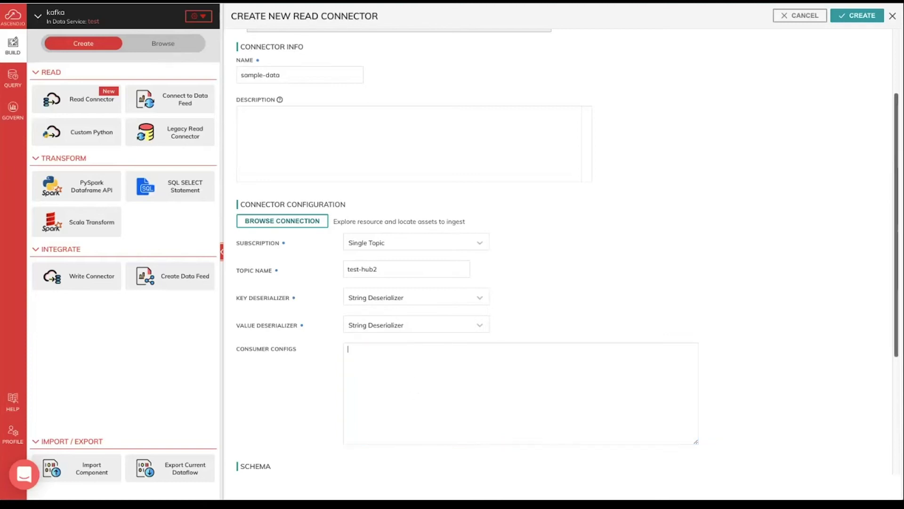
Generate the read connector's schema and load its data preview.
scroll(567, 251, "down", 2)
scroll(409, 322, "down", 4)
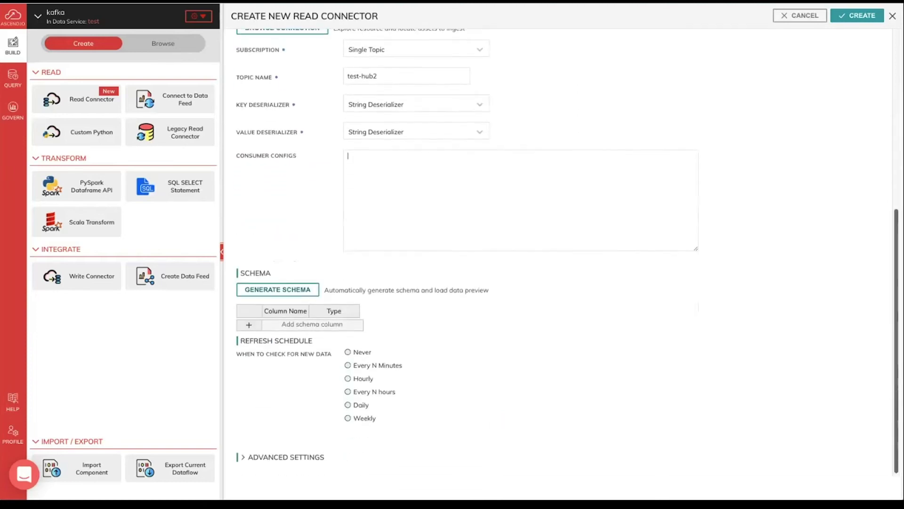
left_click(312, 294)
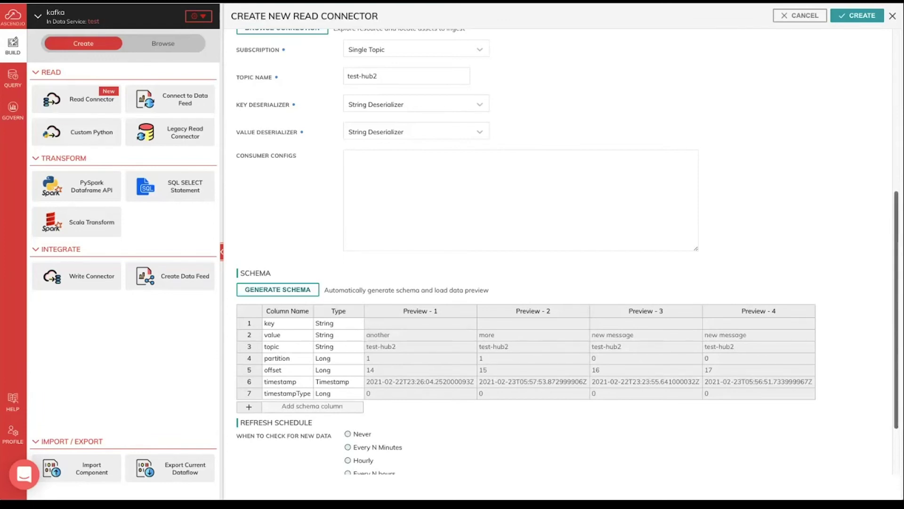
Set the refresh schedule to Never and create the read connector.
scroll(407, 333, "down", 1)
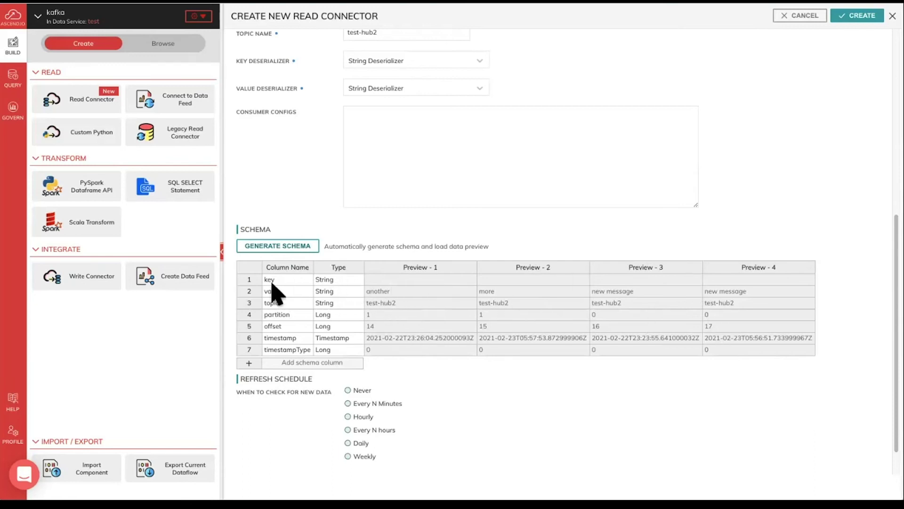
scroll(257, 379, "down", 1)
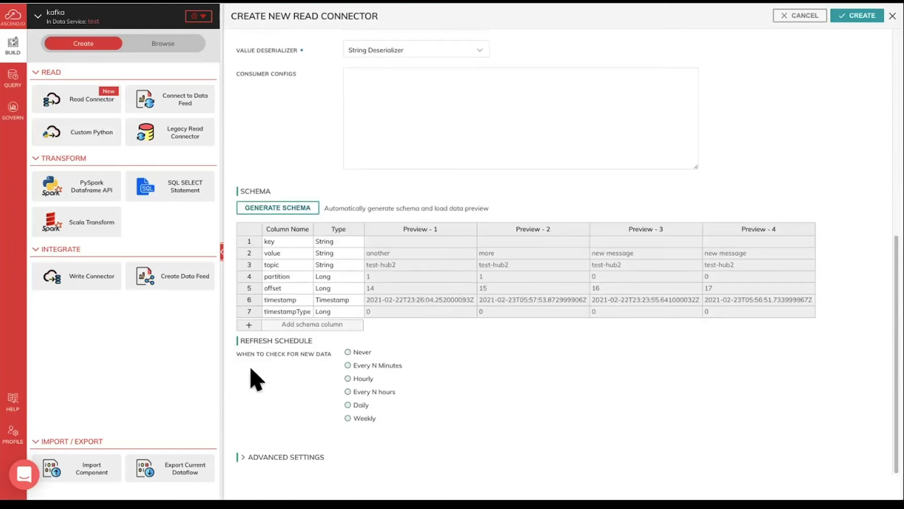
left_click(367, 354)
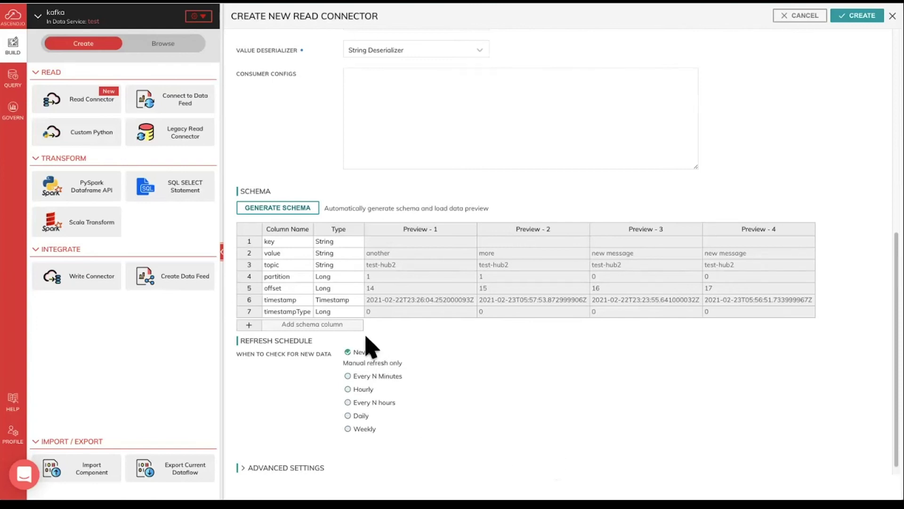
scroll(377, 351, "down", 1)
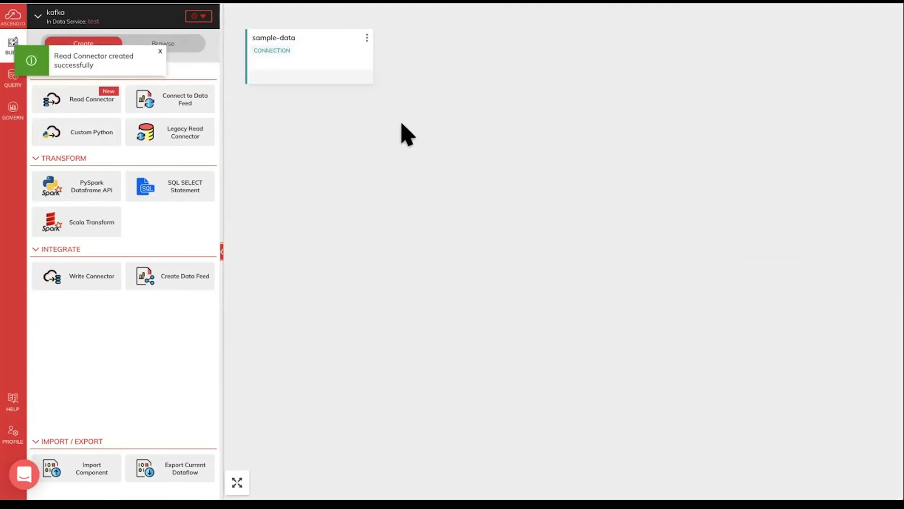
Open the sample-data connector and examine its records and partitions, widening the Partition ID column to read the full ID.
left_click_drag(404, 133, 426, 202)
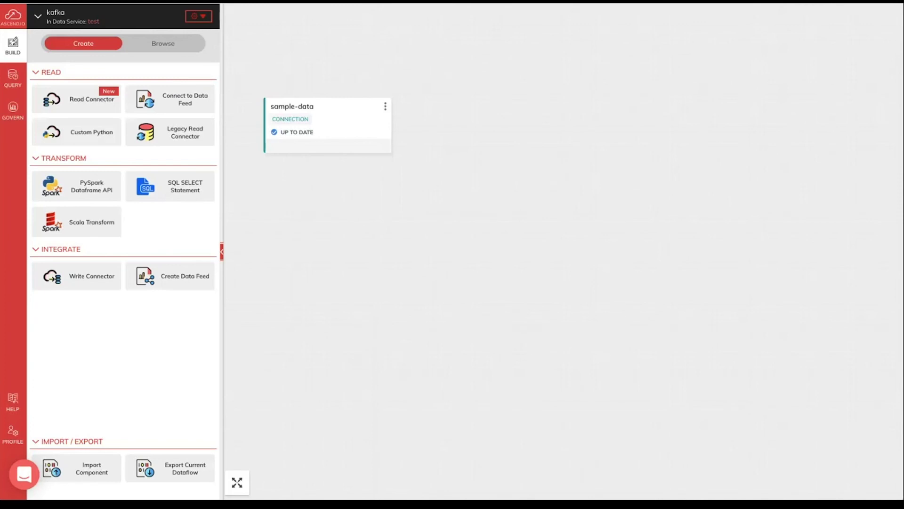
left_click(355, 137)
left_click(451, 143)
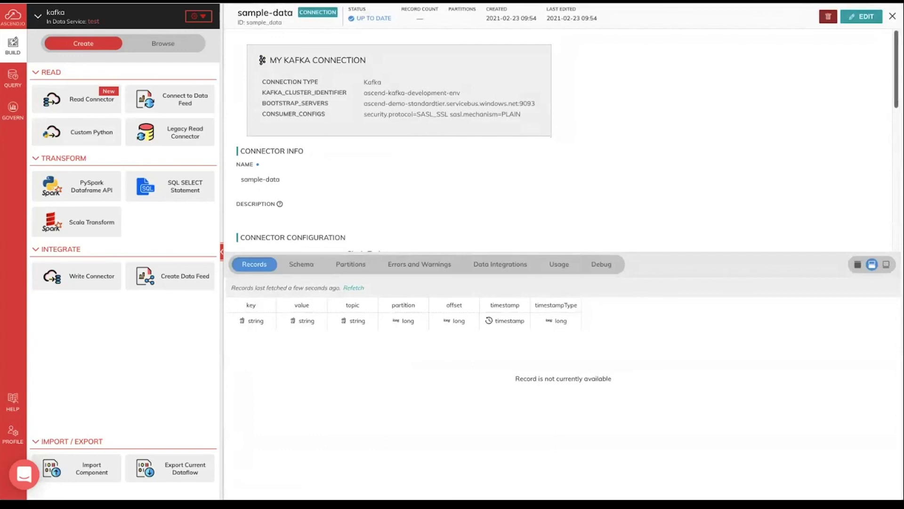
scroll(560, 142, "down", 10)
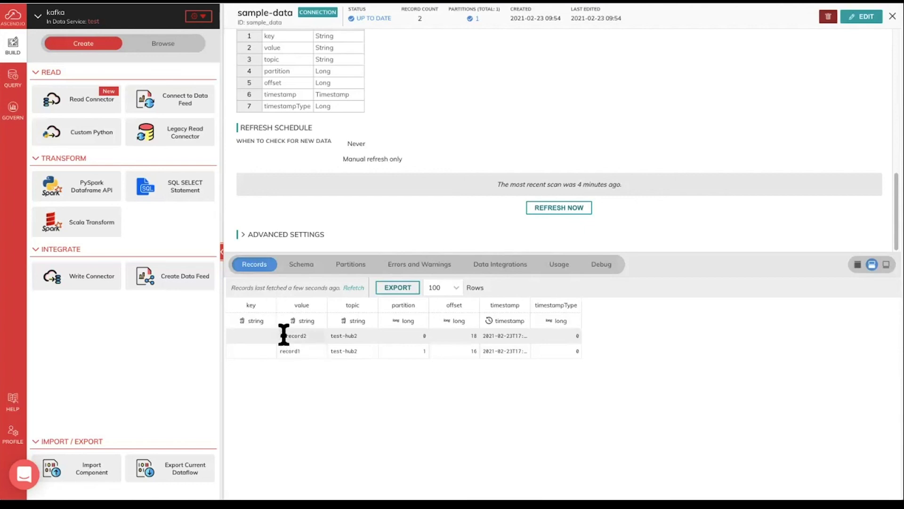
left_click(356, 273)
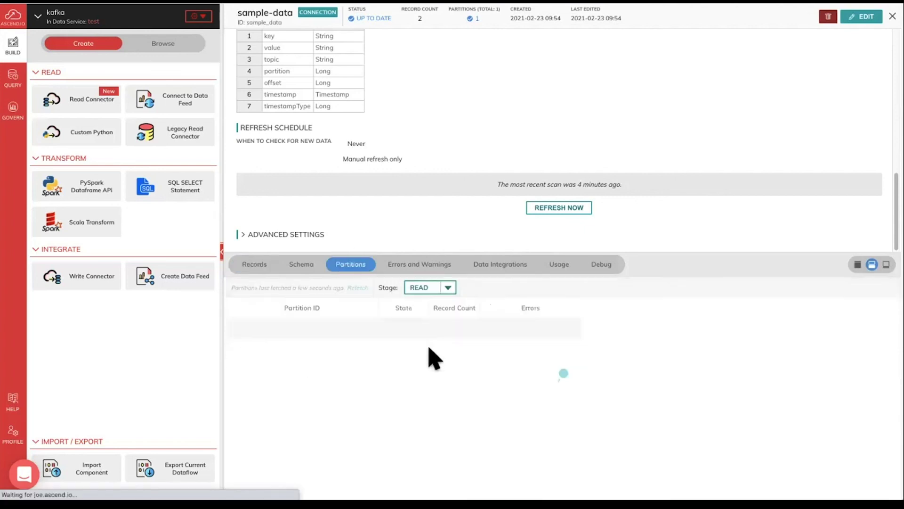
left_click_drag(384, 308, 727, 308)
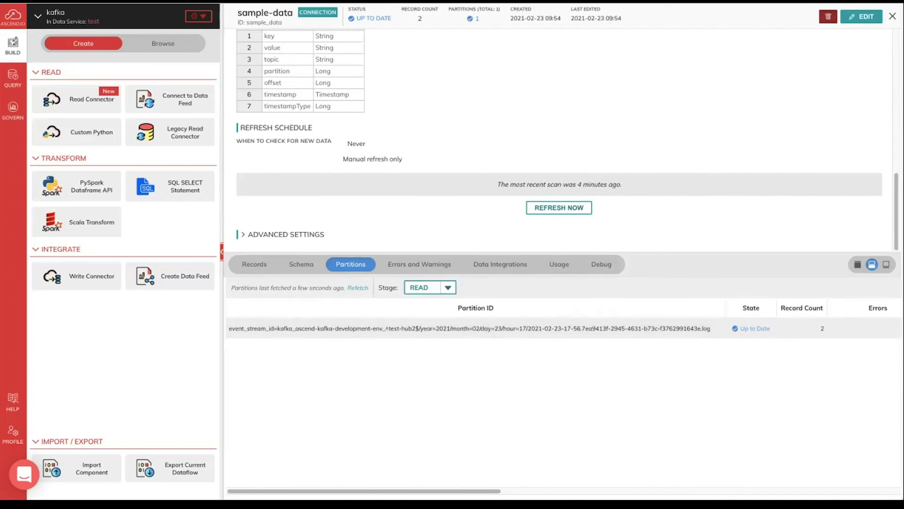
Close the connector details and start a new transform from the sample-data component.
key("Escape")
right_click(349, 125)
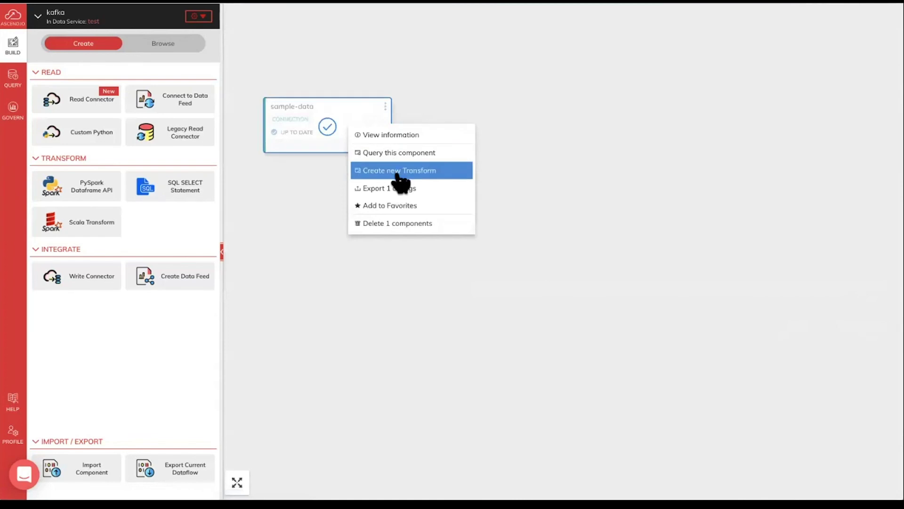
left_click(397, 173)
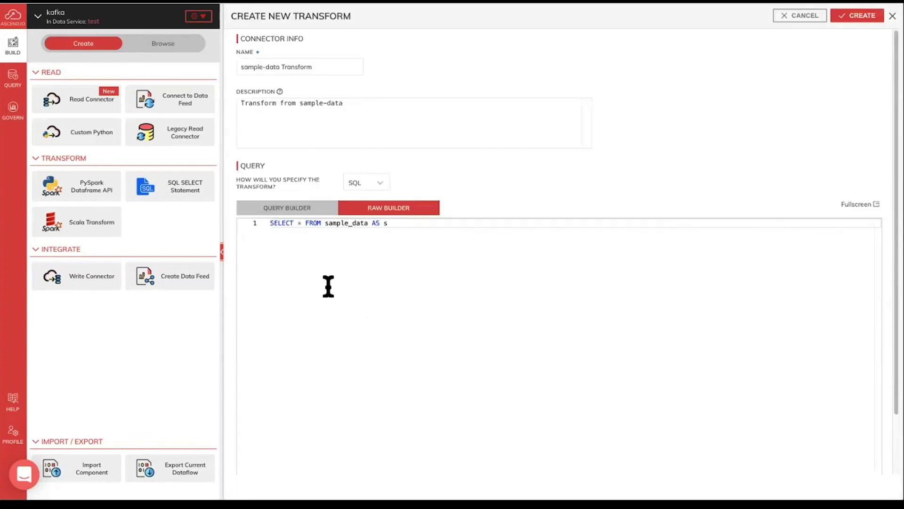